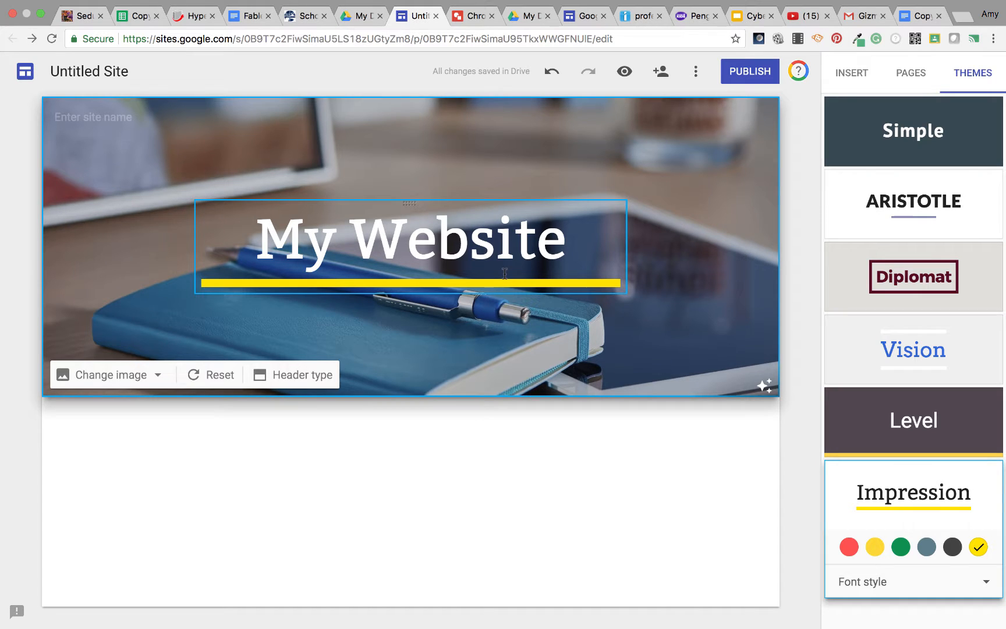
- Narrow the "My Website" title box until its text wraps onto two lines and shift the box toward the banner's centre
{"action": "left_click", "coordinate": [382, 251]}
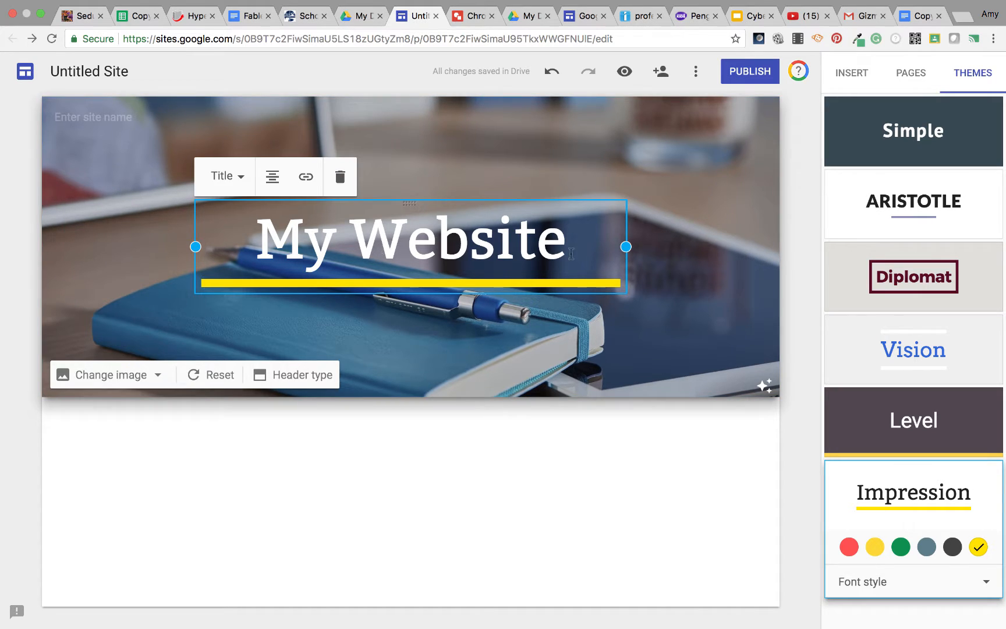
{"action": "left_click_drag", "start_coordinate": [625, 246], "coordinate": [458, 260]}
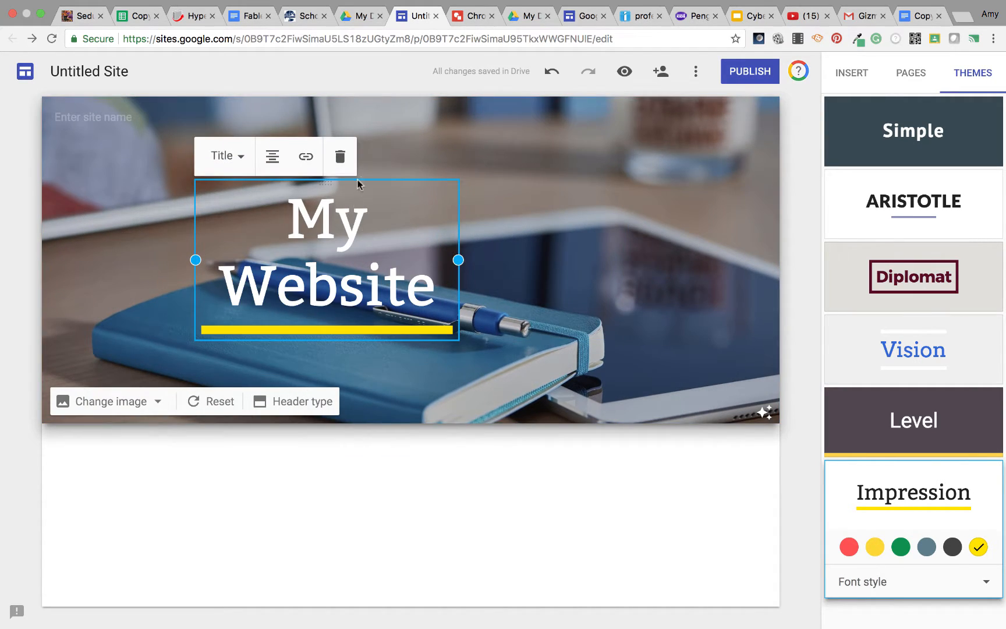
{"action": "left_click", "coordinate": [279, 169]}
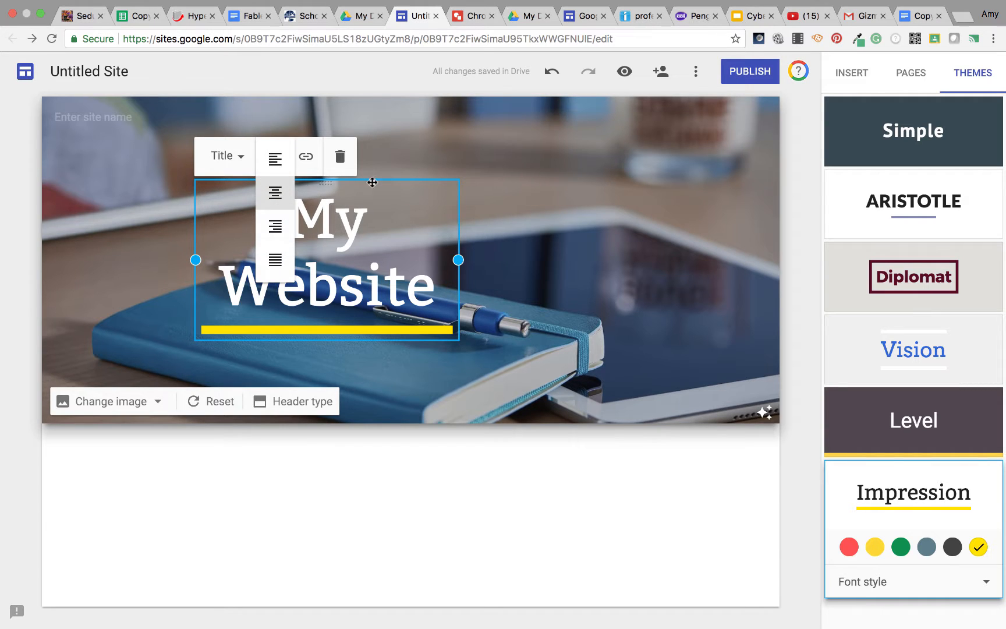
{"action": "mouse_move", "coordinate": [395, 184]}
{"action": "left_mouse_down"}
{"action": "mouse_move", "coordinate": [497, 185]}
{"action": "mouse_move", "coordinate": [400, 184]}
{"action": "mouse_move", "coordinate": [408, 180]}
{"action": "left_mouse_up"}
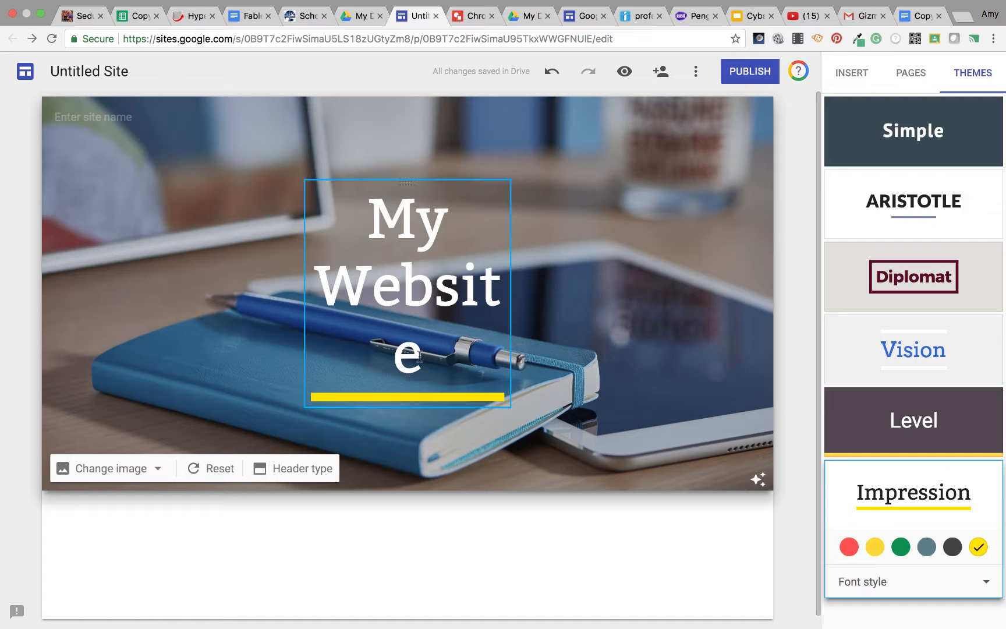
- Widen the "My Website" title box until its text fits on one line and reposition it slightly right of the banner's centre
{"action": "left_click", "coordinate": [420, 355]}
{"action": "left_click_drag", "start_coordinate": [511, 292], "coordinate": [589, 293]}
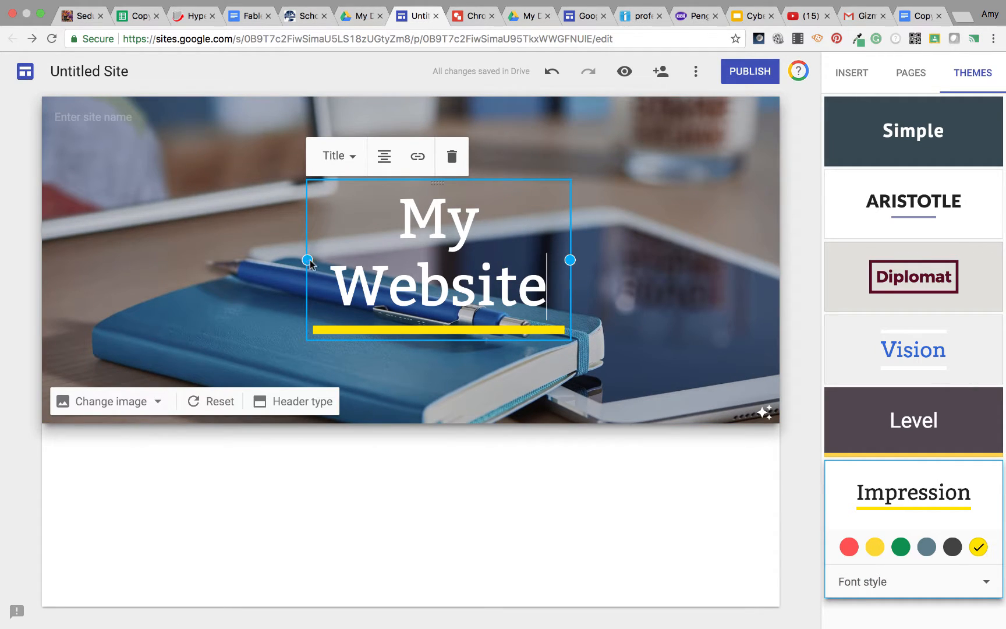
{"action": "left_click_drag", "start_coordinate": [307, 260], "coordinate": [193, 253]}
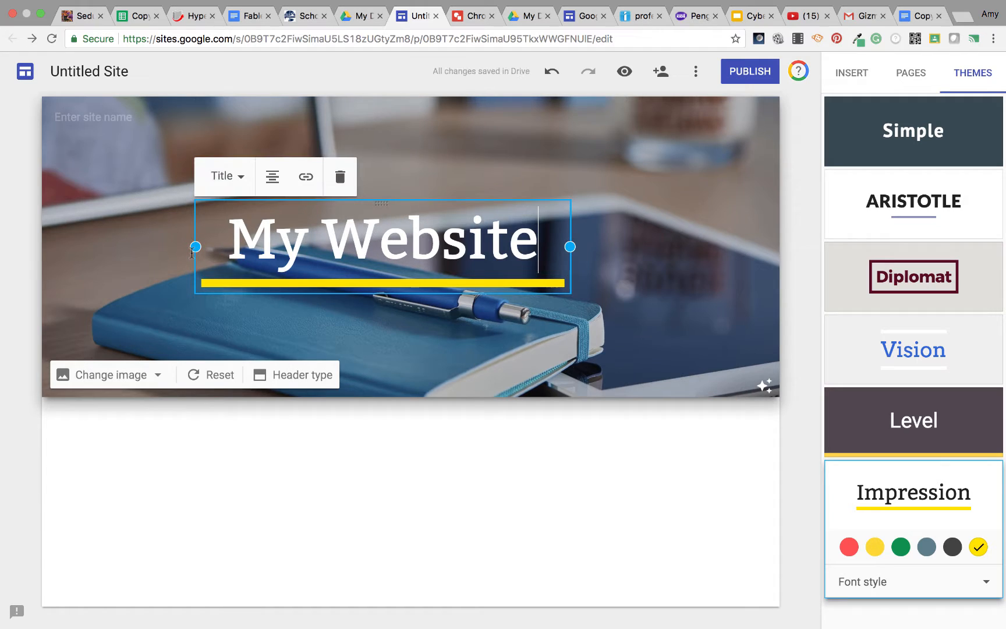
{"action": "left_click", "coordinate": [645, 270]}
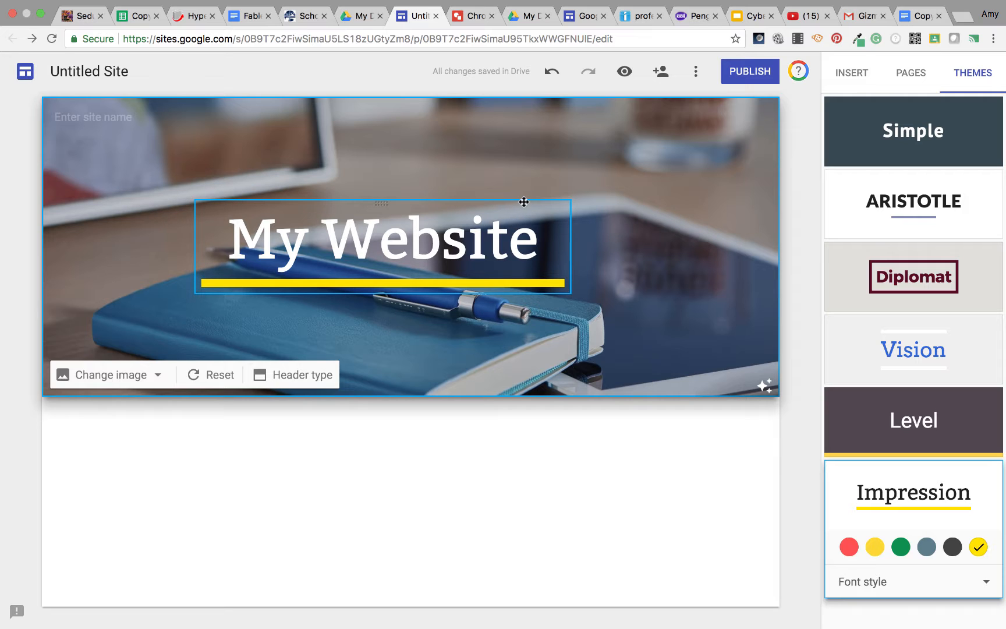
{"action": "left_click_drag", "start_coordinate": [537, 201], "coordinate": [453, 192]}
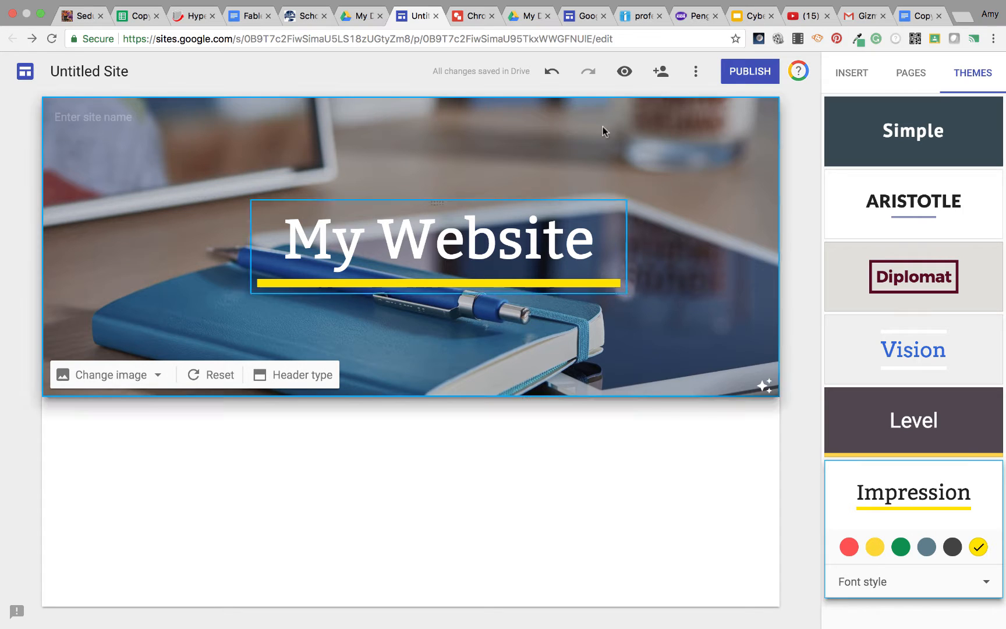
- Add a new page named Math to the site
{"action": "left_click", "coordinate": [918, 76]}
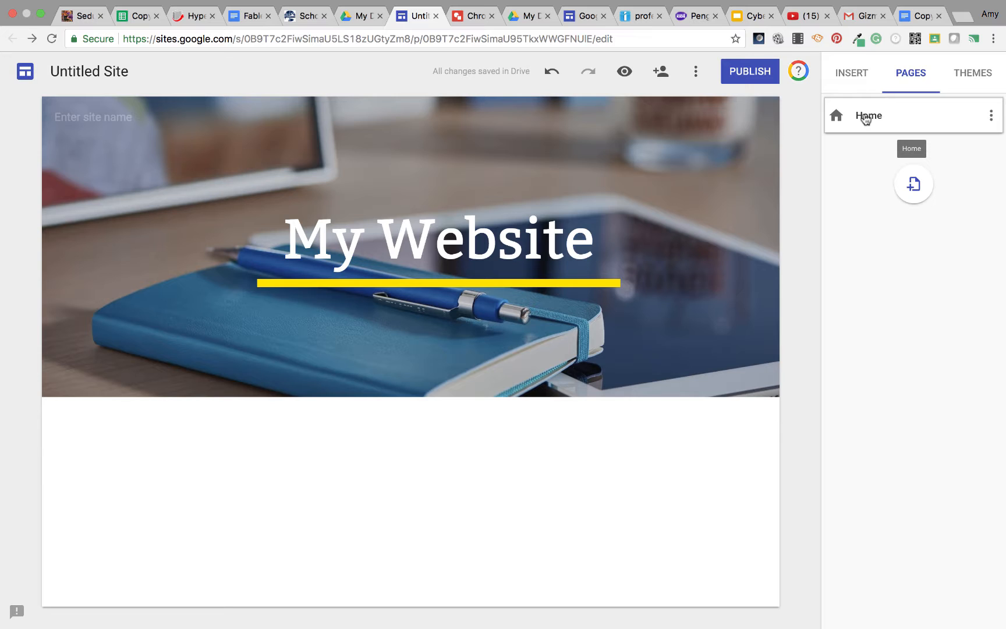
{"action": "left_click", "coordinate": [991, 116]}
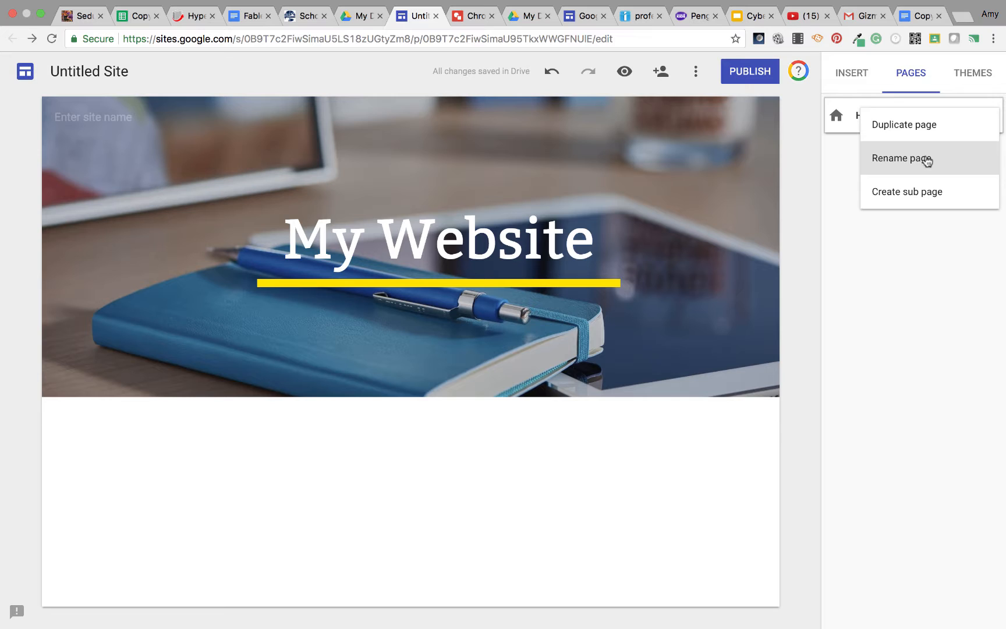
{"action": "left_click", "coordinate": [797, 177]}
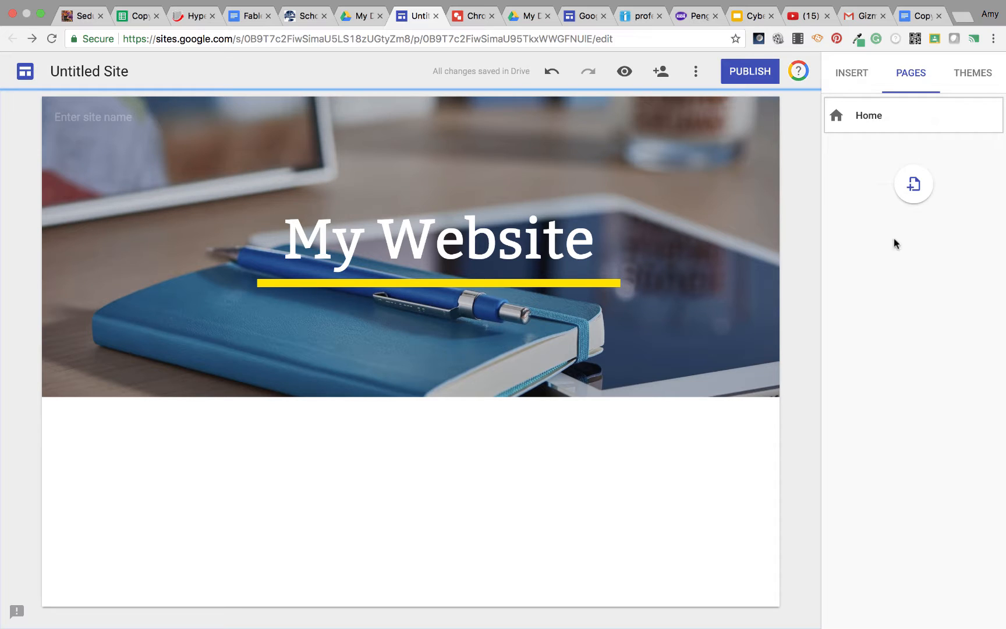
{"action": "left_click", "coordinate": [913, 185]}
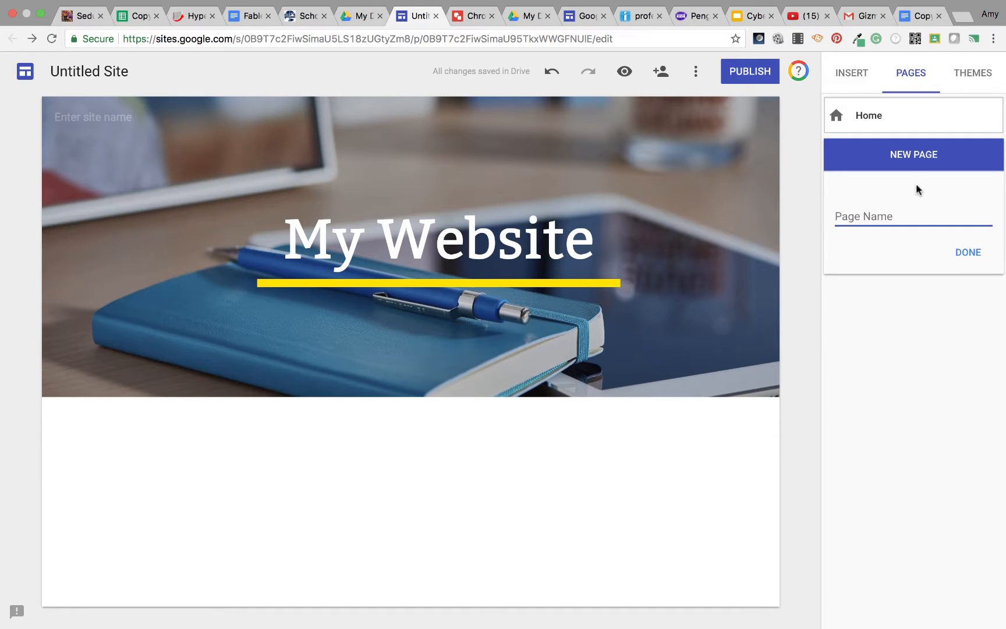
{"action": "type", "text": "Math"}
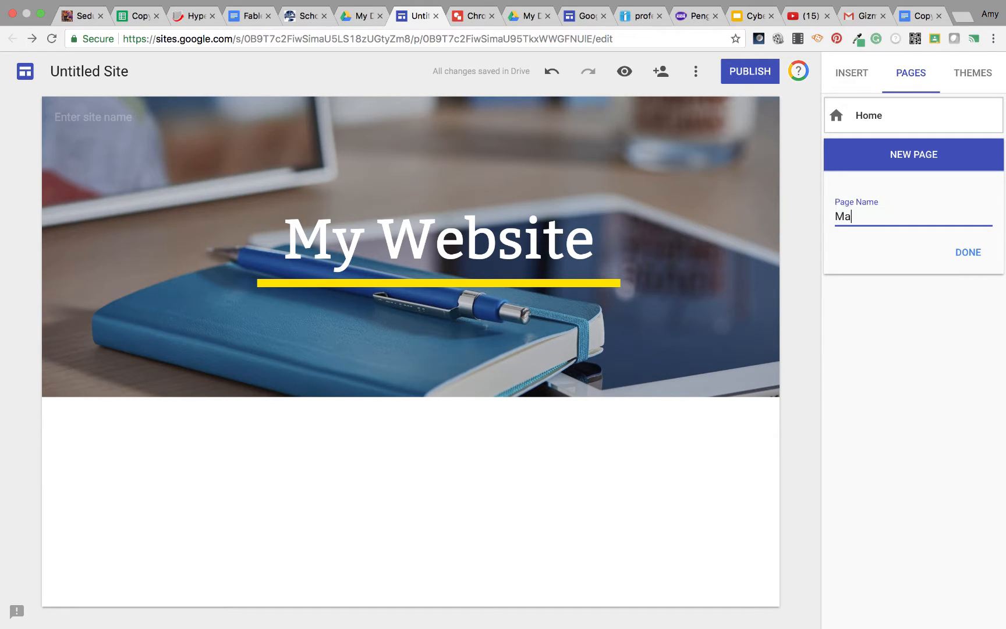
{"action": "left_click", "coordinate": [960, 253]}
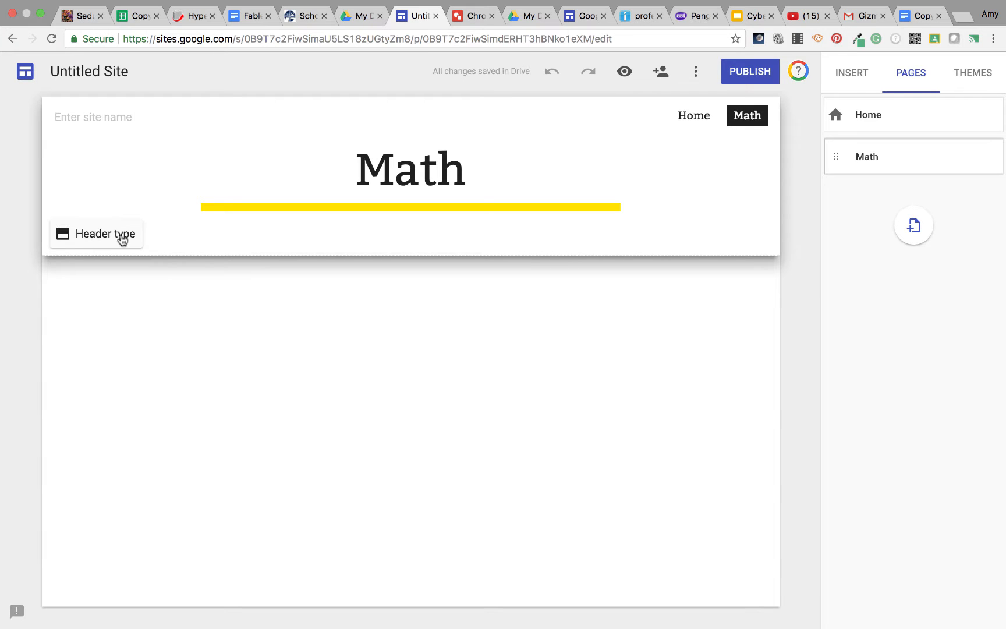
- Change the Math page's header type to Banner
{"action": "left_click", "coordinate": [121, 238]}
{"action": "left_click", "coordinate": [225, 232]}
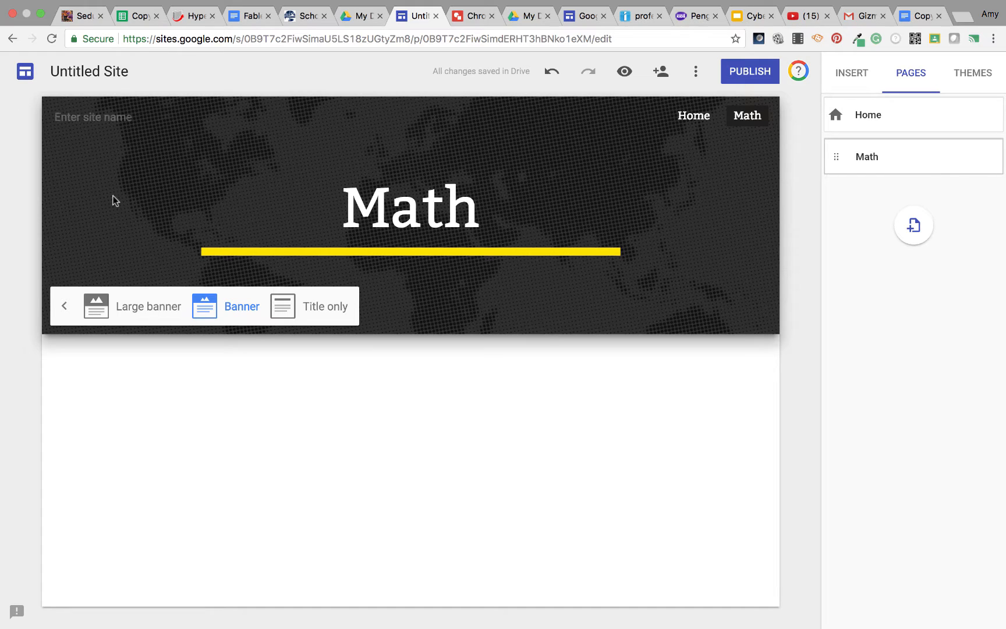
{"action": "mouse_move", "coordinate": [93, 143]}
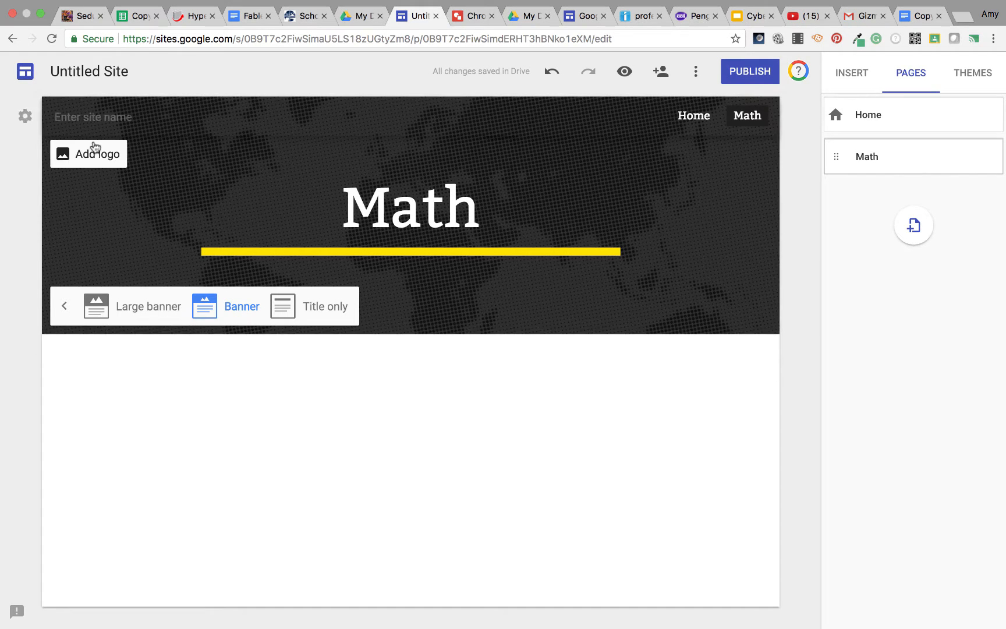
{"action": "left_click", "coordinate": [702, 206]}
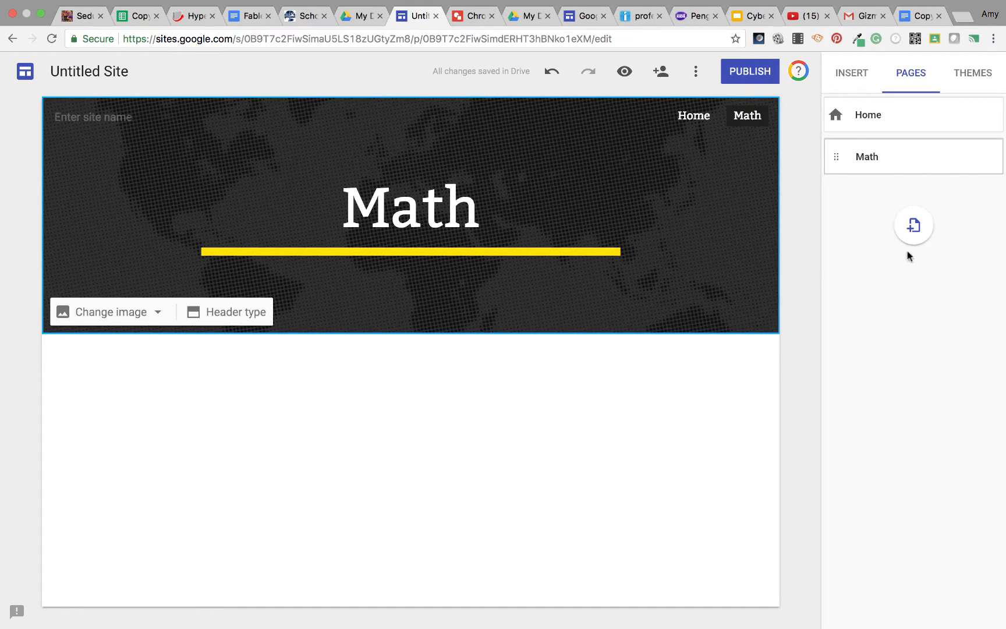
- Add two more pages to the site, named ELA and Social Studies
{"action": "left_click", "coordinate": [911, 226]}
{"action": "type", "text": "ELA"}
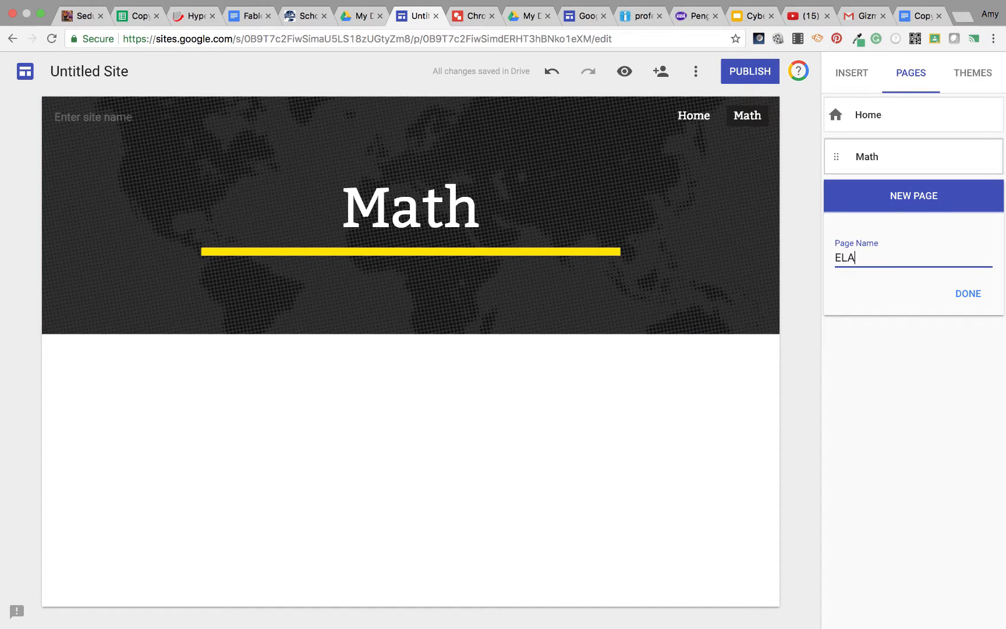
{"action": "left_click", "coordinate": [961, 293]}
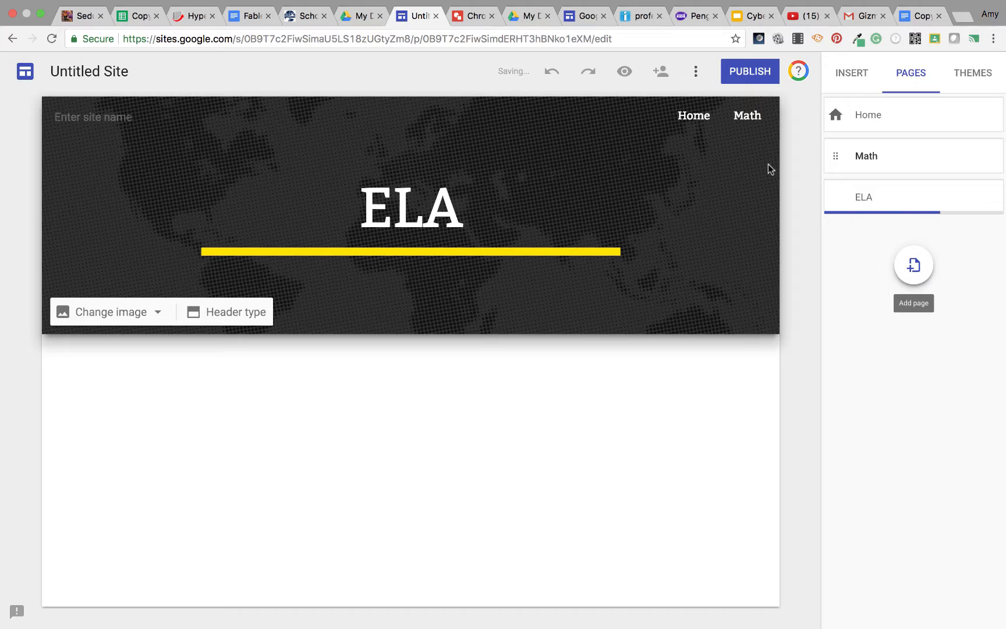
{"action": "left_click", "coordinate": [916, 271]}
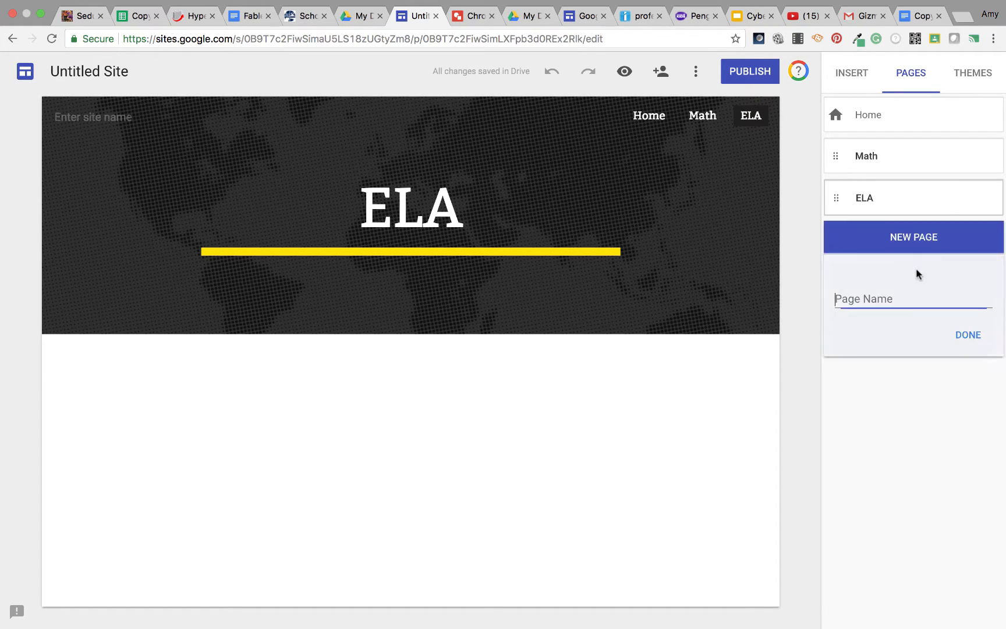
{"action": "type", "text": "Social S"}
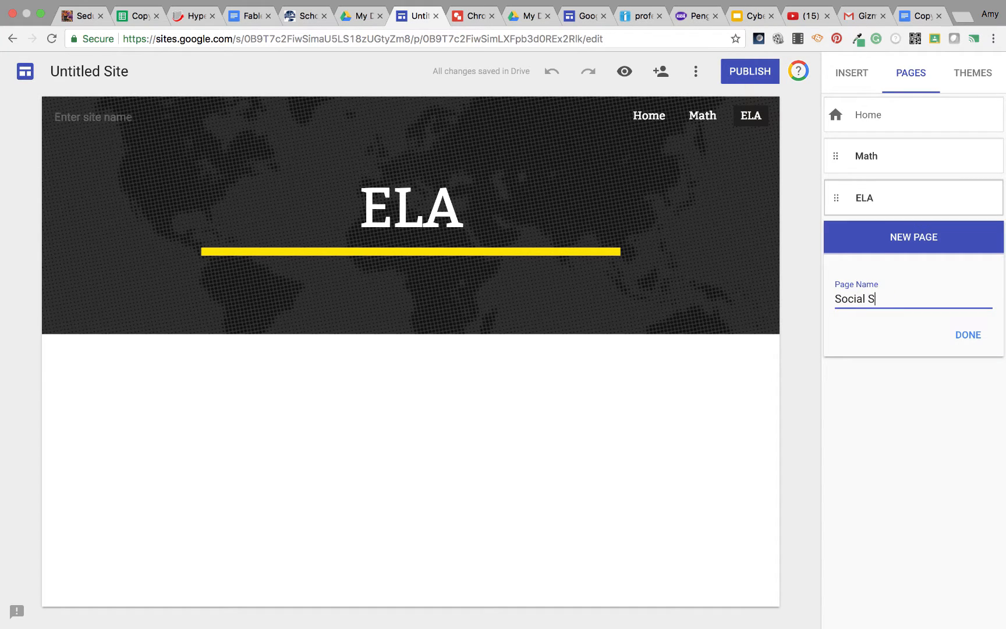
{"action": "type", "text": "tudies"}
{"action": "key", "text": "Return"}
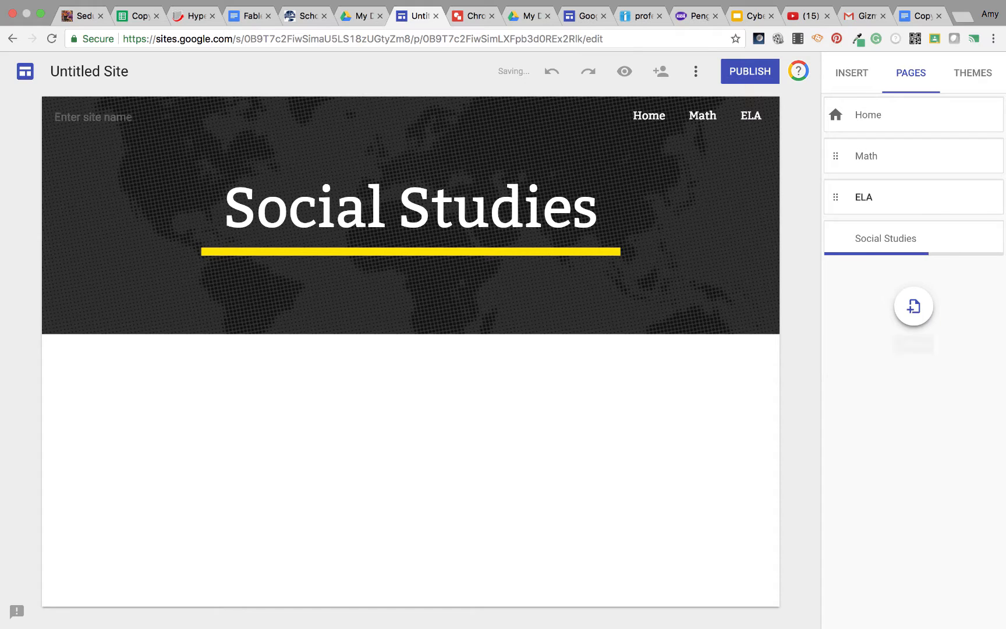
- Add a page named Science and reorder it to sit between Math and ELA
{"action": "left_click", "coordinate": [913, 307]}
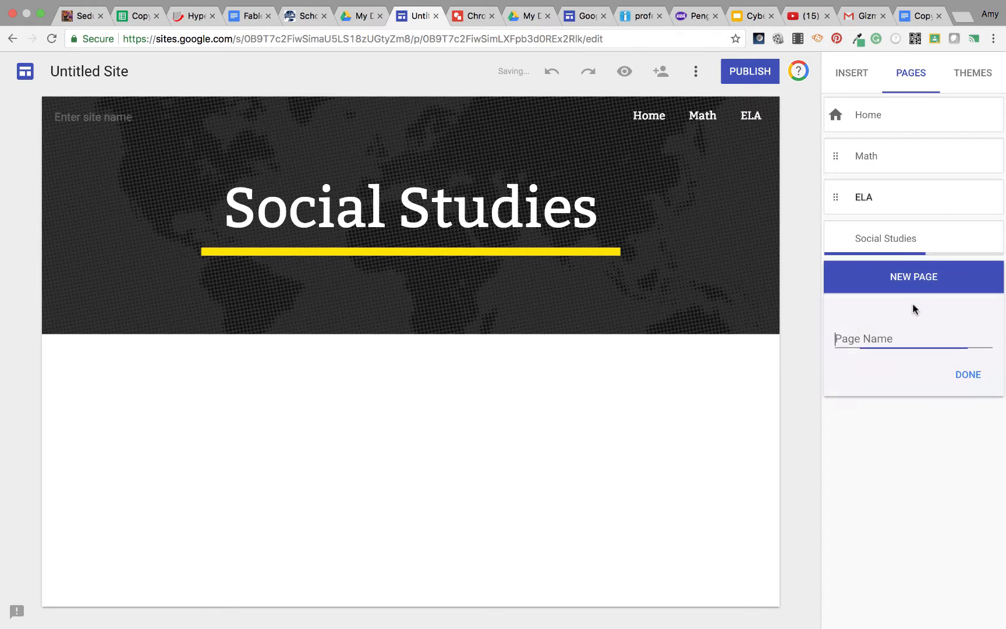
{"action": "type", "text": "Science"}
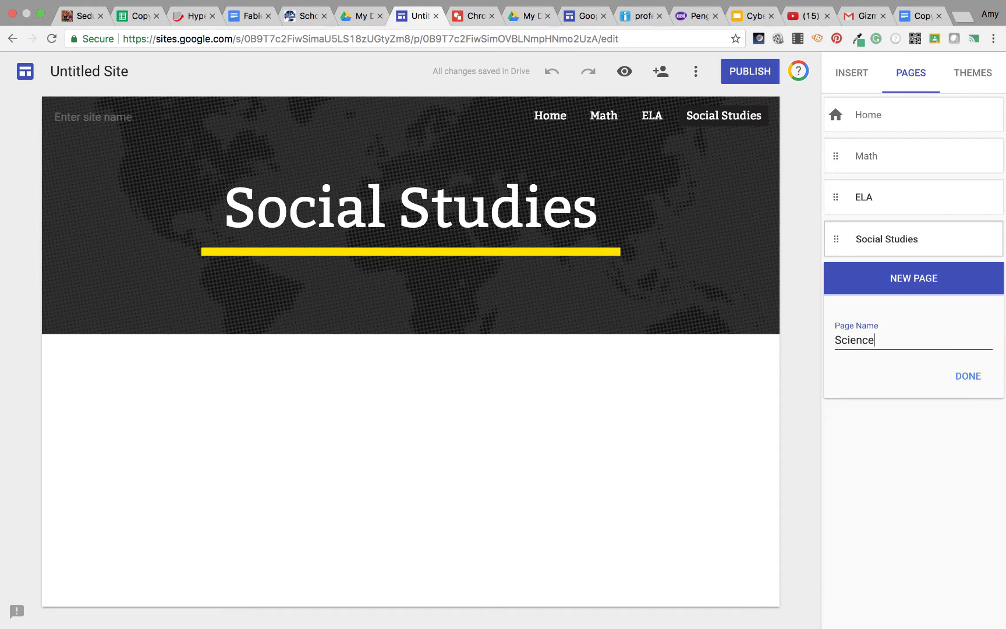
{"action": "key", "text": "Return"}
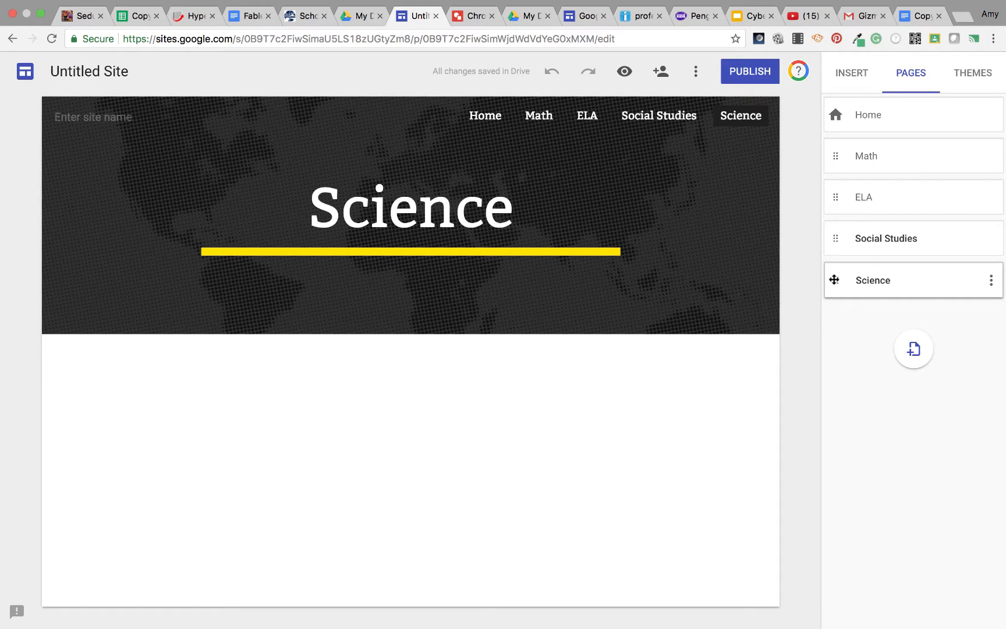
{"action": "left_click_drag", "start_coordinate": [834, 280], "coordinate": [828, 182]}
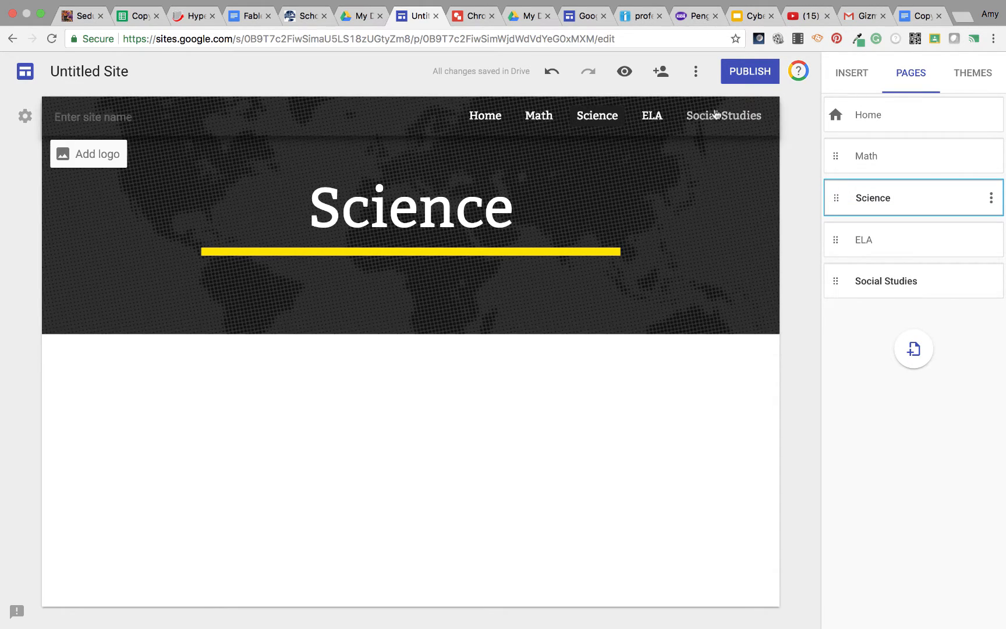
{"action": "left_click", "coordinate": [993, 201]}
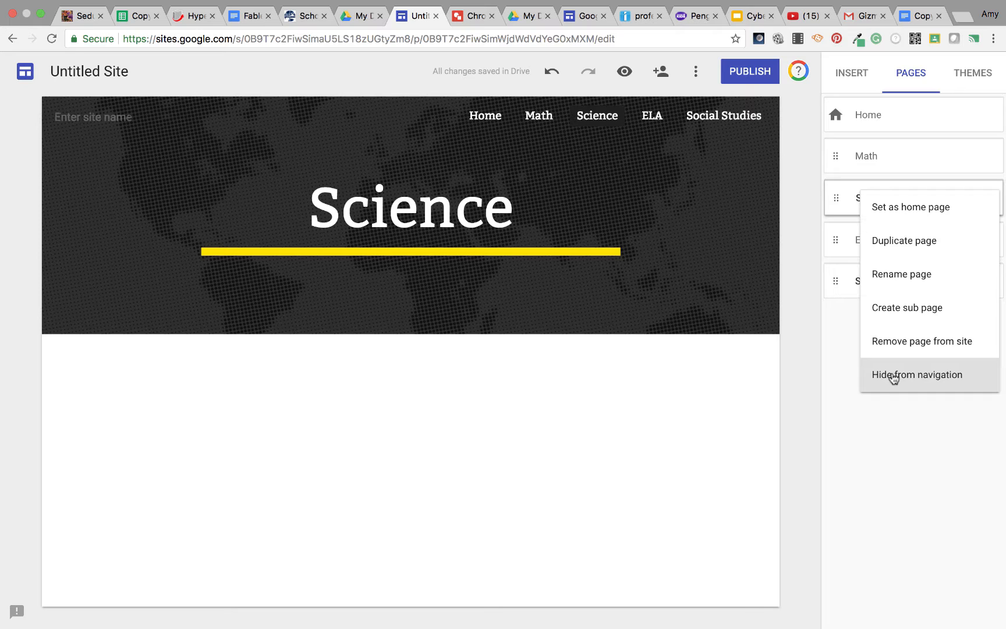
{"action": "left_click", "coordinate": [795, 269]}
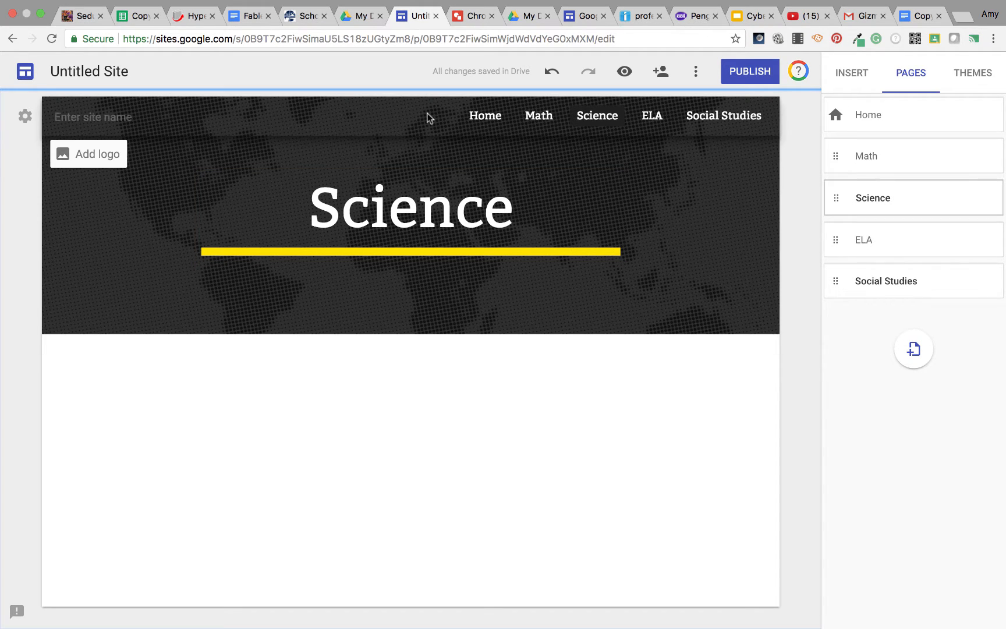
- Switch the site's navigation mode to side navigation and check the result in the site preview
{"action": "left_click", "coordinate": [25, 116]}
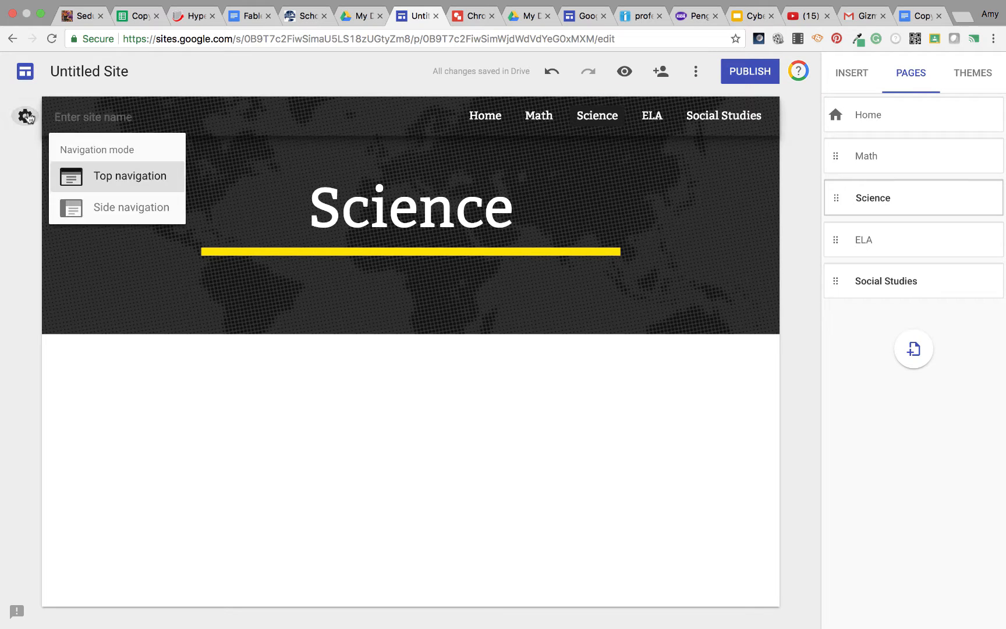
{"action": "left_click", "coordinate": [95, 210]}
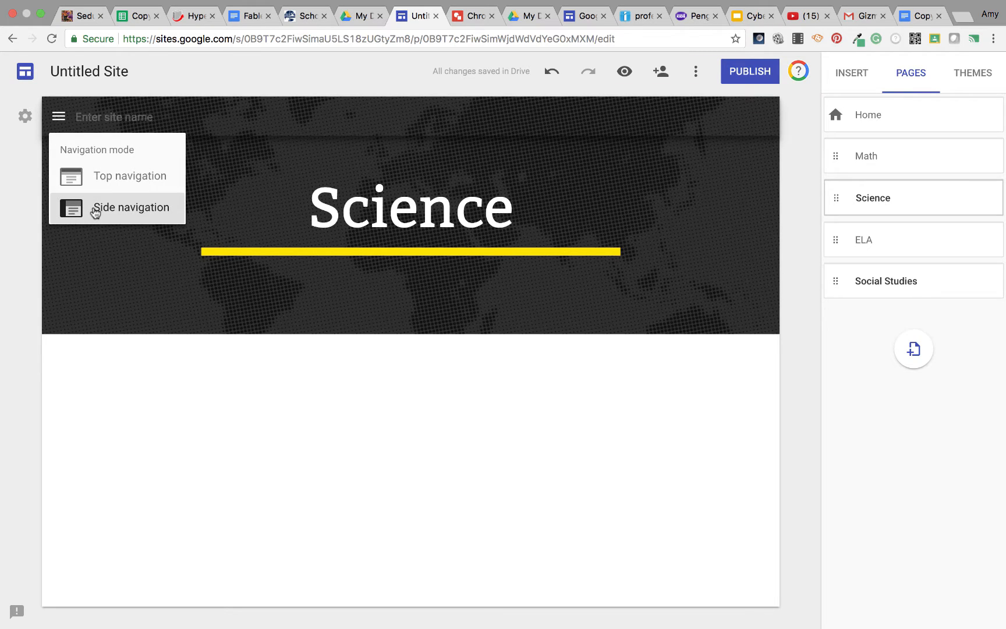
{"action": "left_click", "coordinate": [2, 204]}
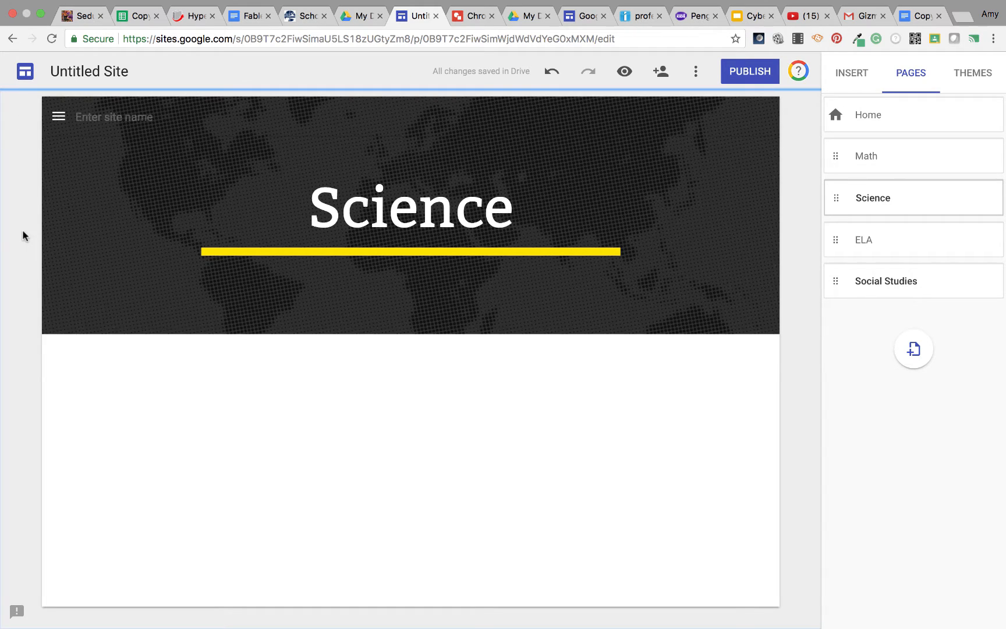
{"action": "left_click", "coordinate": [624, 73]}
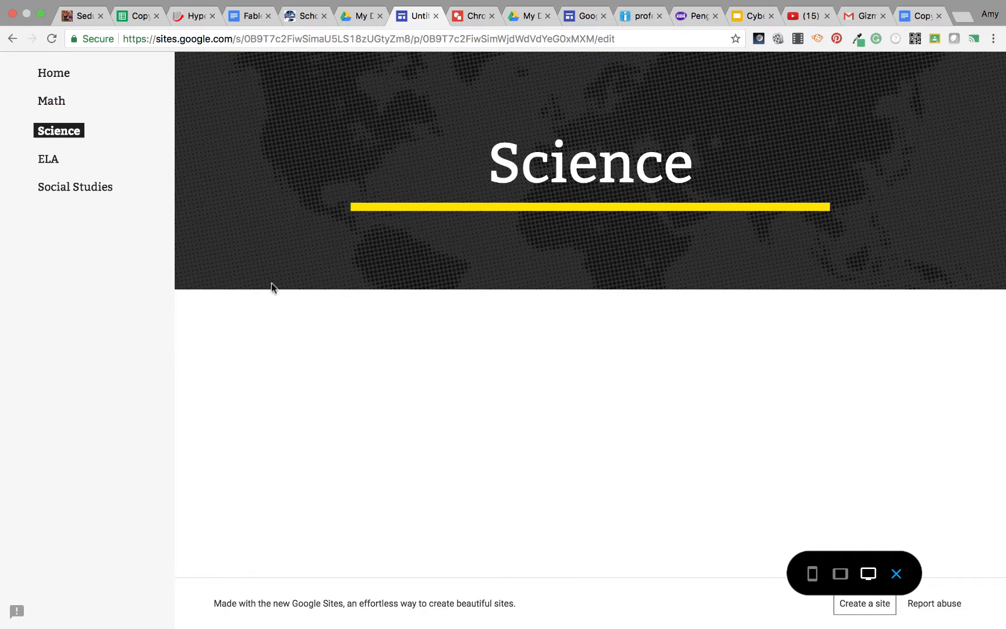
{"action": "left_click", "coordinate": [896, 575]}
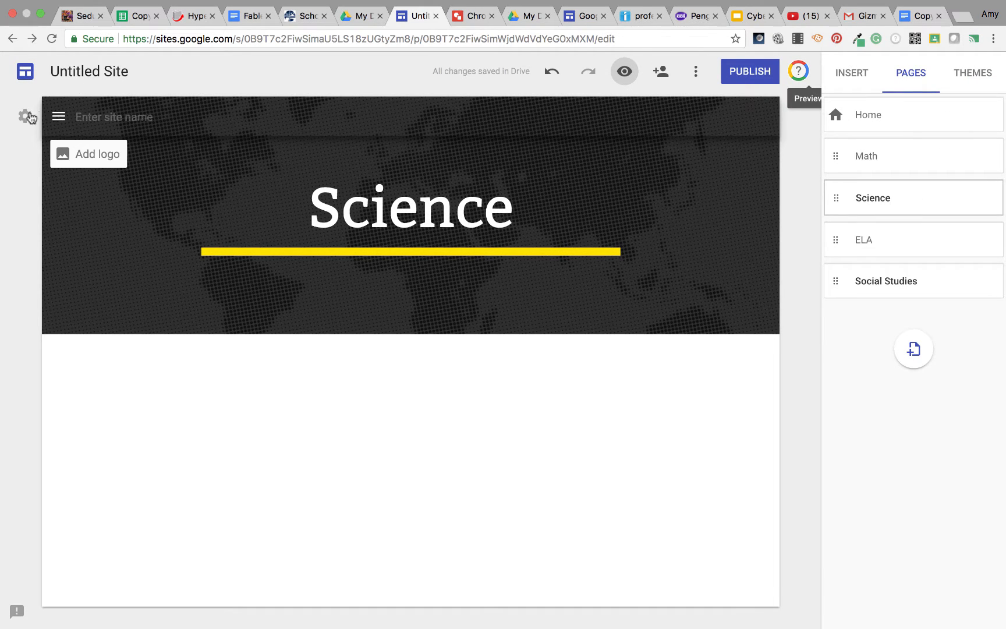
- Set the navigation mode back to top navigation and preview the site
{"action": "left_click", "coordinate": [25, 116]}
{"action": "left_click", "coordinate": [65, 169]}
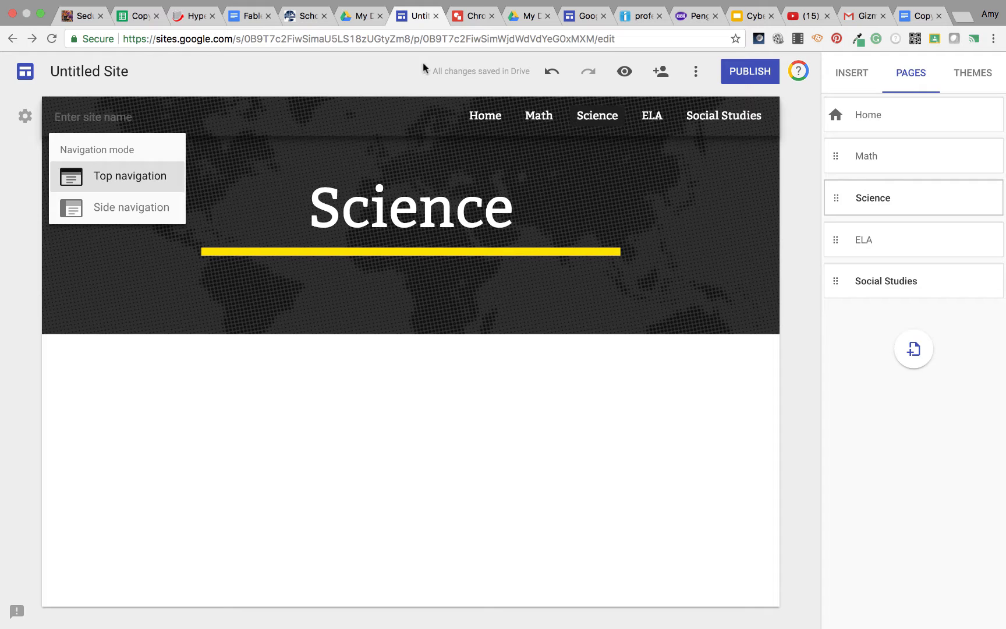
{"action": "left_click", "coordinate": [623, 71]}
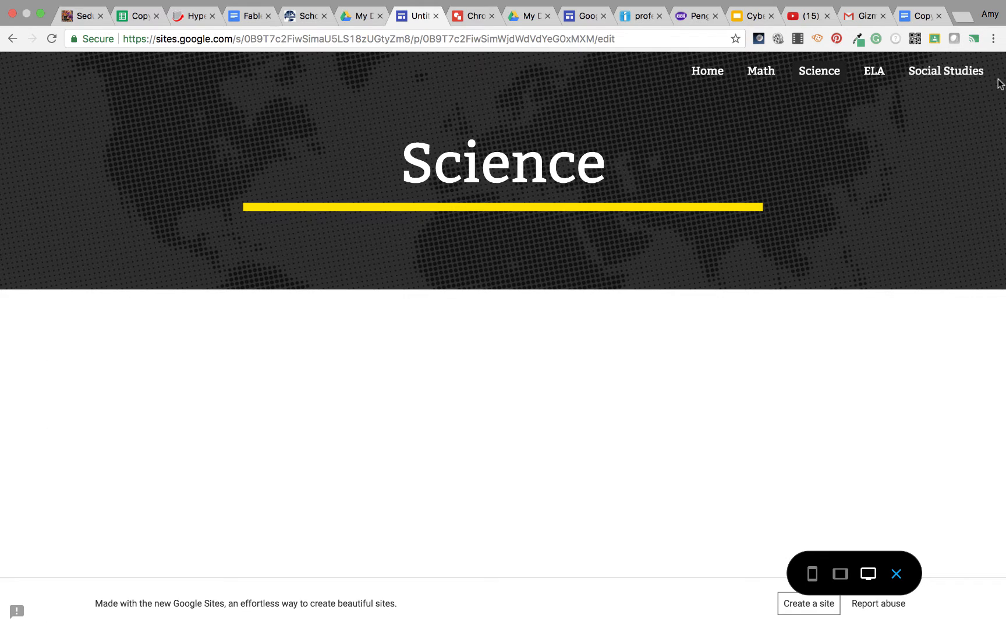
- Close the site preview and create a subpage named Fractions under the Math page
{"action": "left_click", "coordinate": [902, 575]}
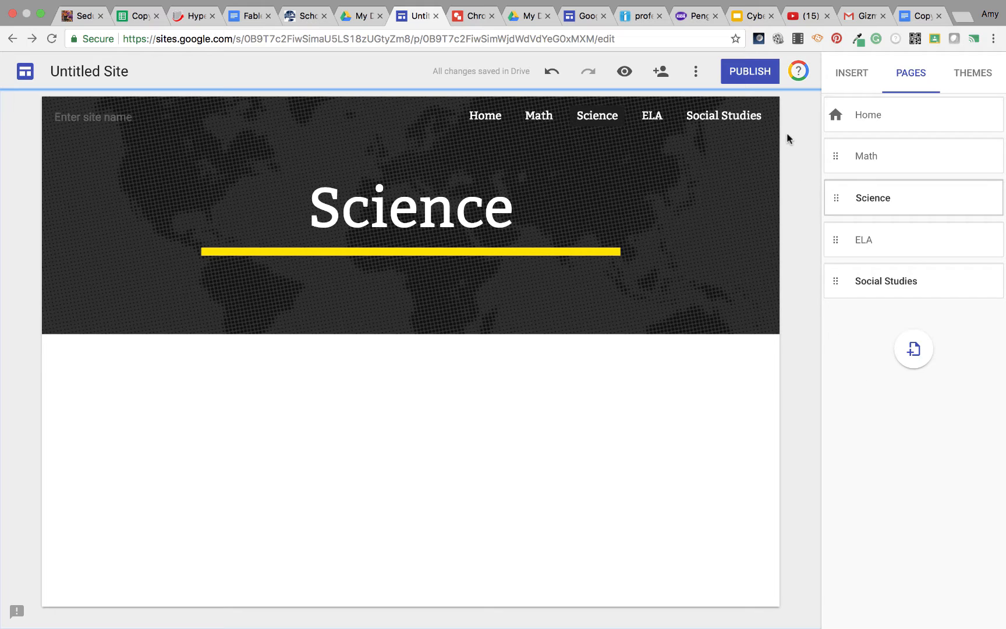
{"action": "left_click", "coordinate": [864, 158]}
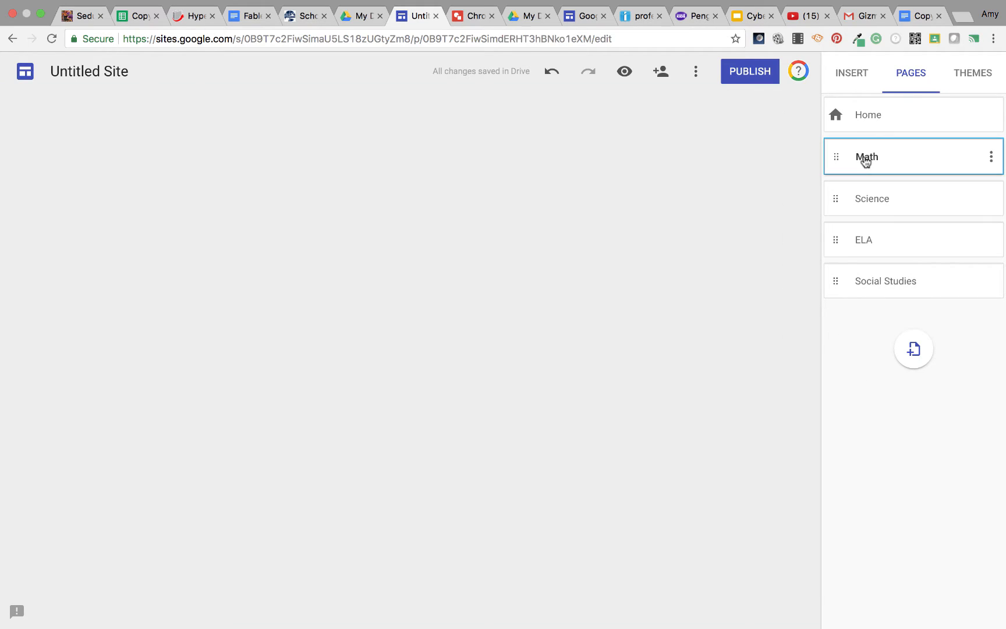
{"action": "left_click", "coordinate": [993, 159]}
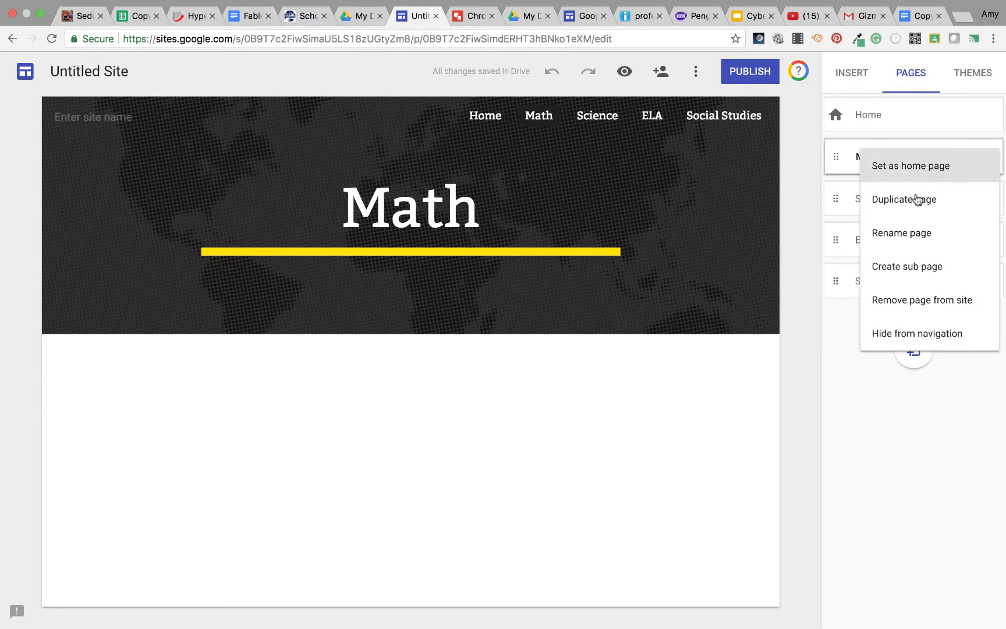
{"action": "left_click", "coordinate": [910, 268]}
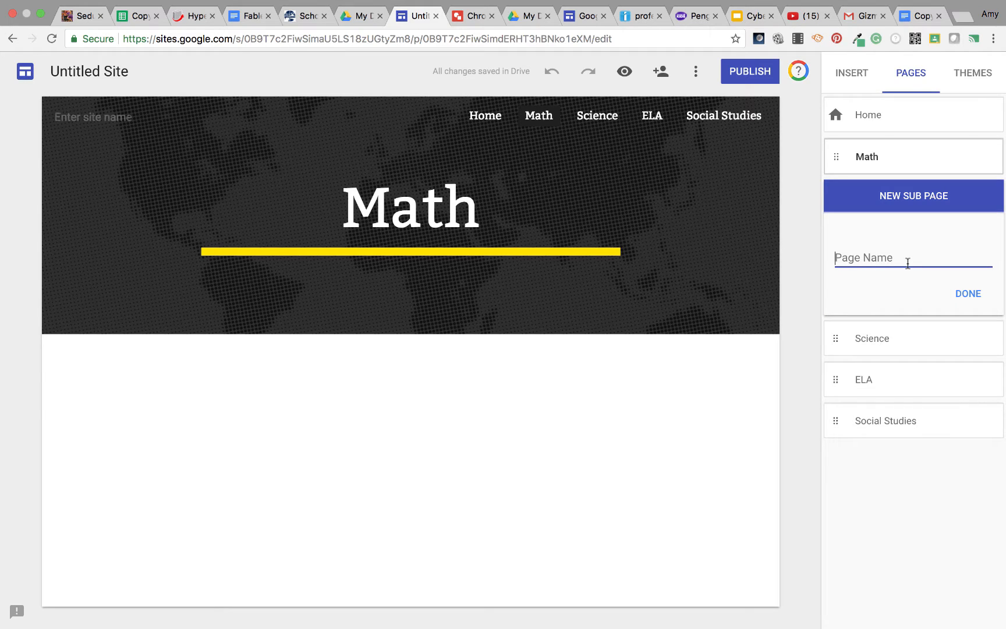
{"action": "type", "text": "Fractions"}
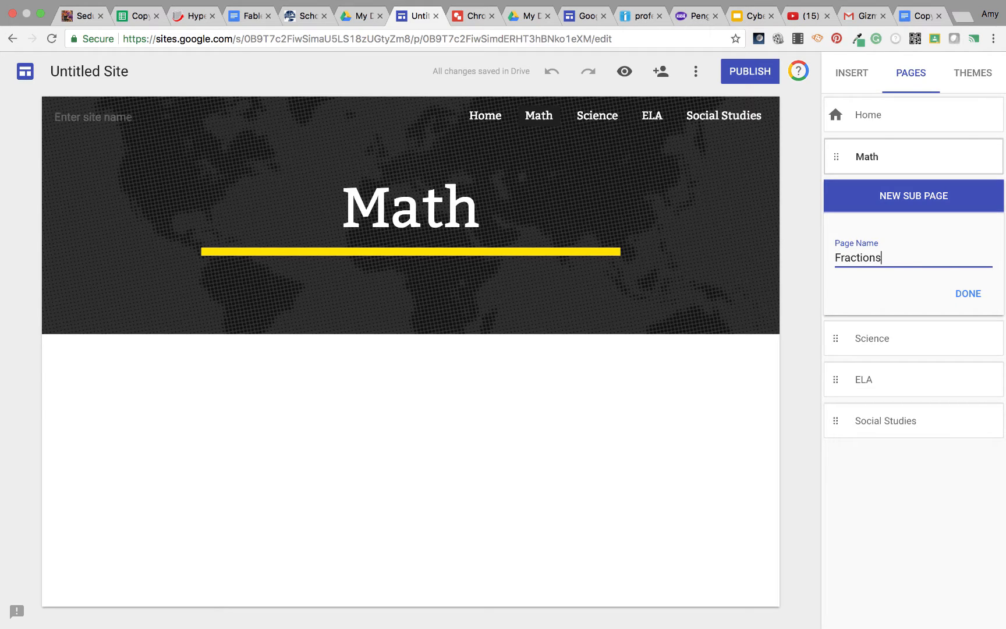
{"action": "left_click", "coordinate": [974, 293]}
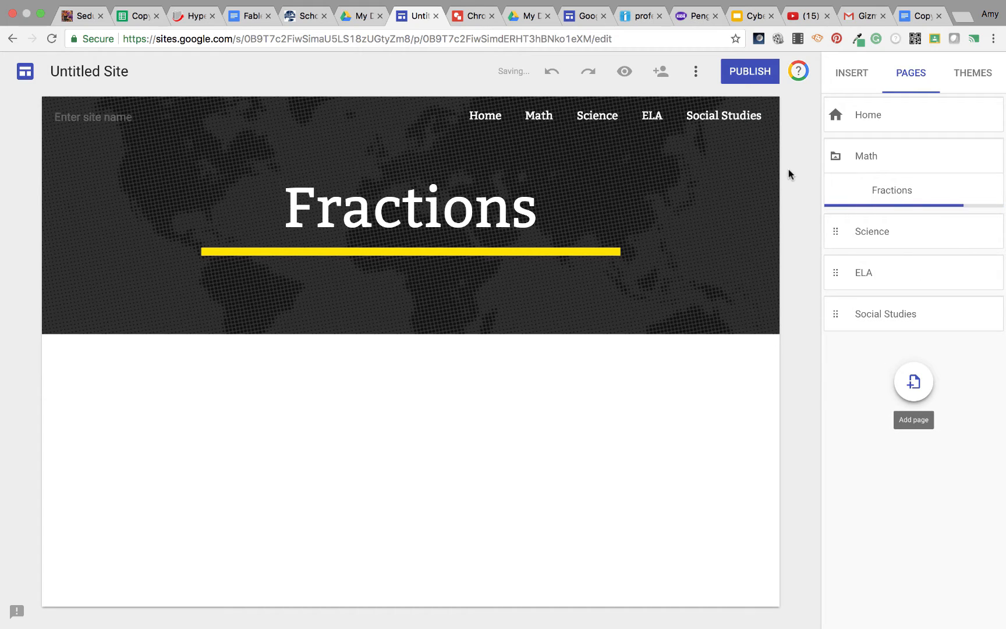
{"action": "mouse_move", "coordinate": [523, 128]}
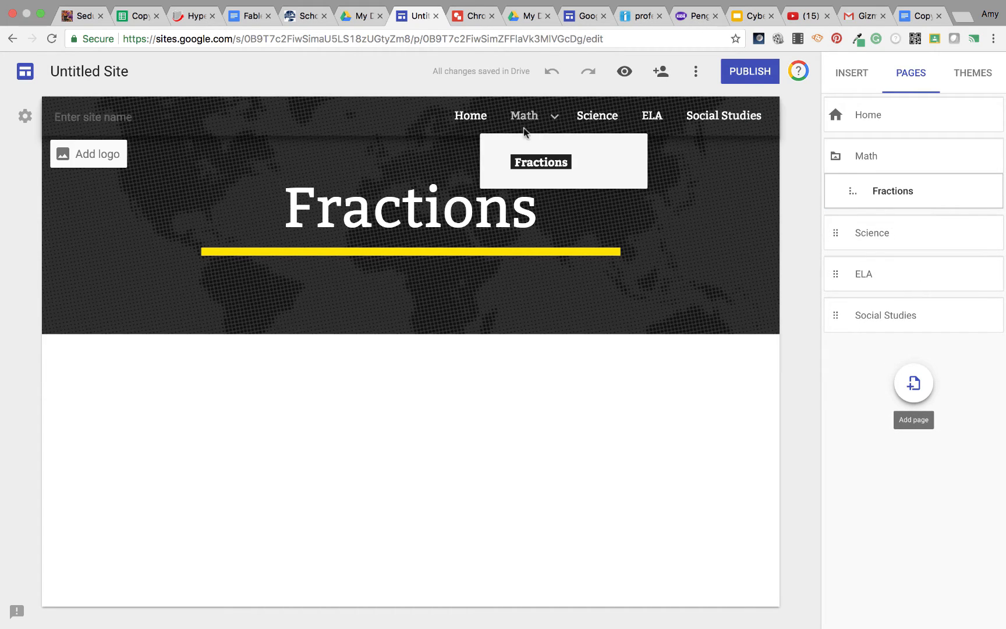